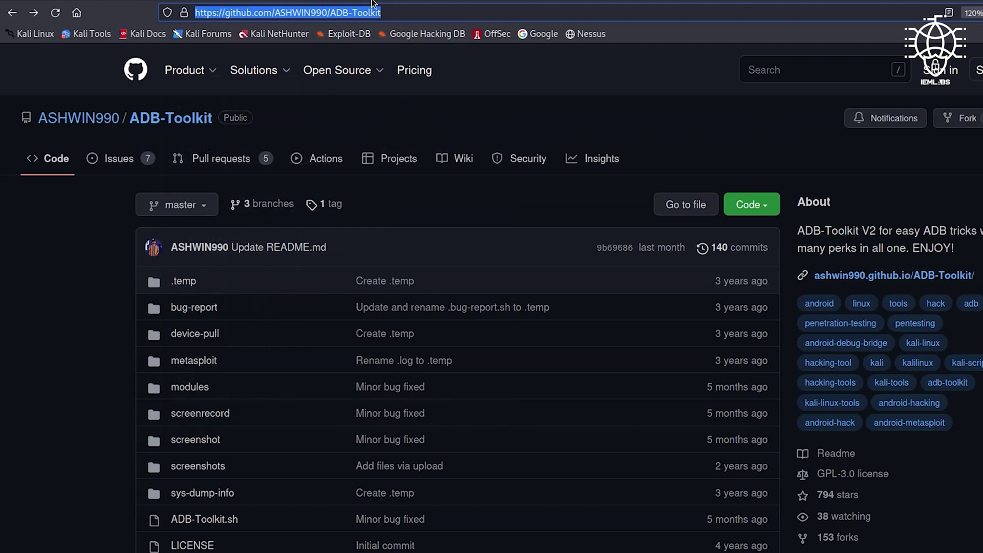
# Step: Copy the ADB-Toolkit repository URL and git clone it, which fails because the folder already exists
pyautogui.click(391, 12)
pyautogui.moveTo(391, 12); pyautogui.dragTo(188, 13)
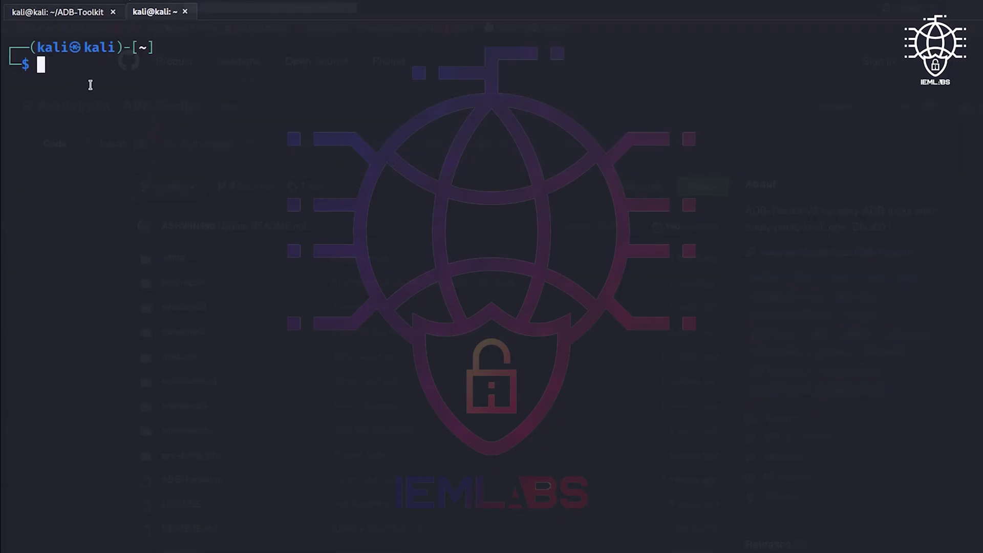
pyautogui.write('git ')
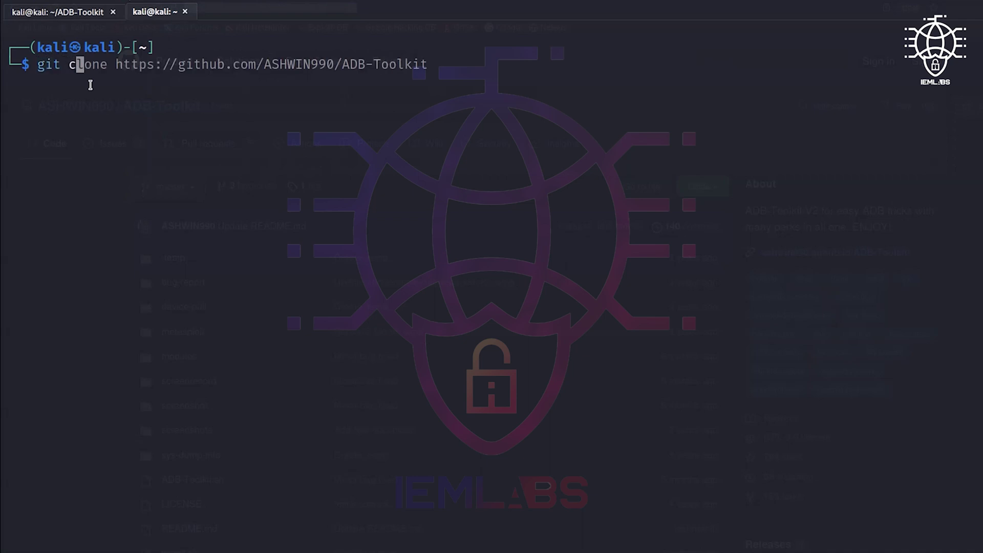
pyautogui.write('clone')
pyautogui.hotkey('ctrl', 'shift', 'v')
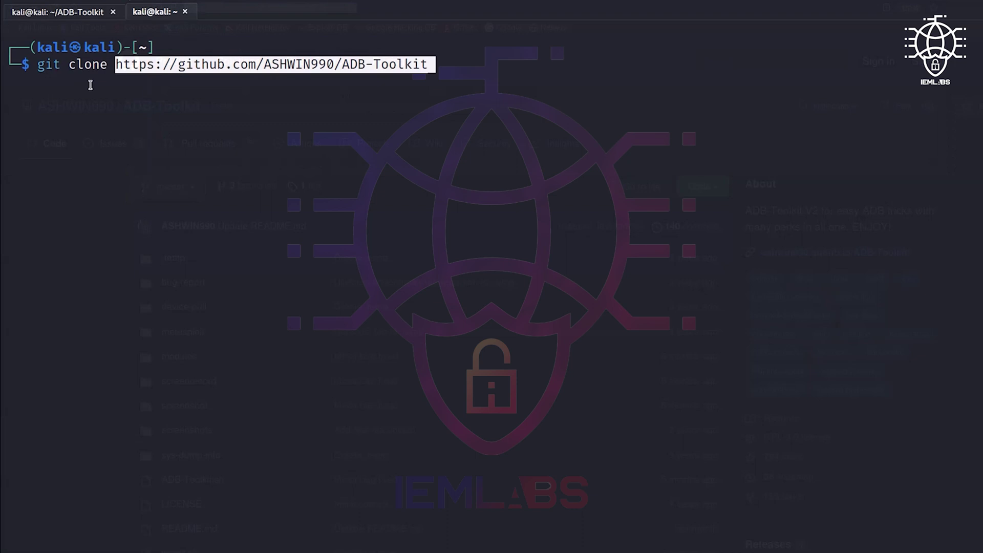
pyautogui.press('Return')
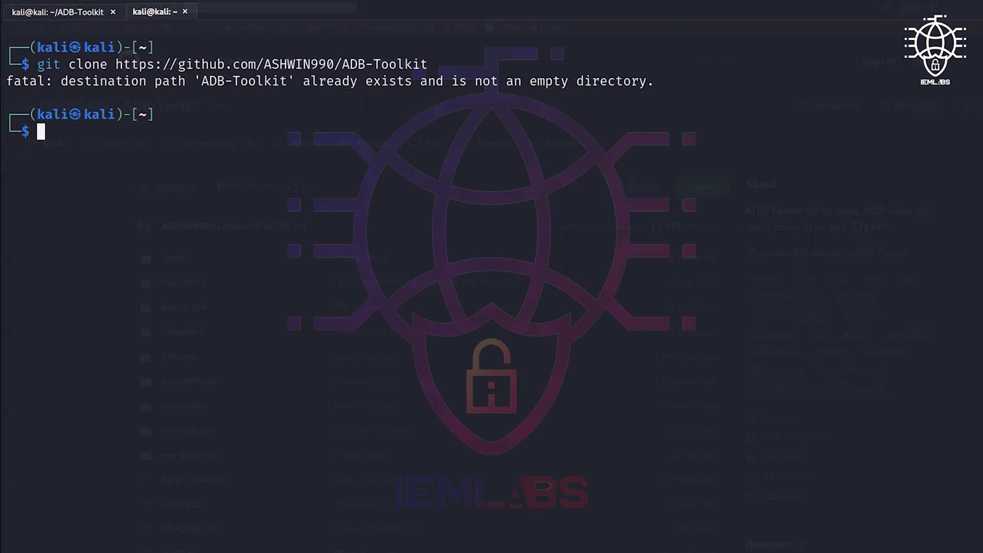
pyautogui.scroll(-6, 361, 285)
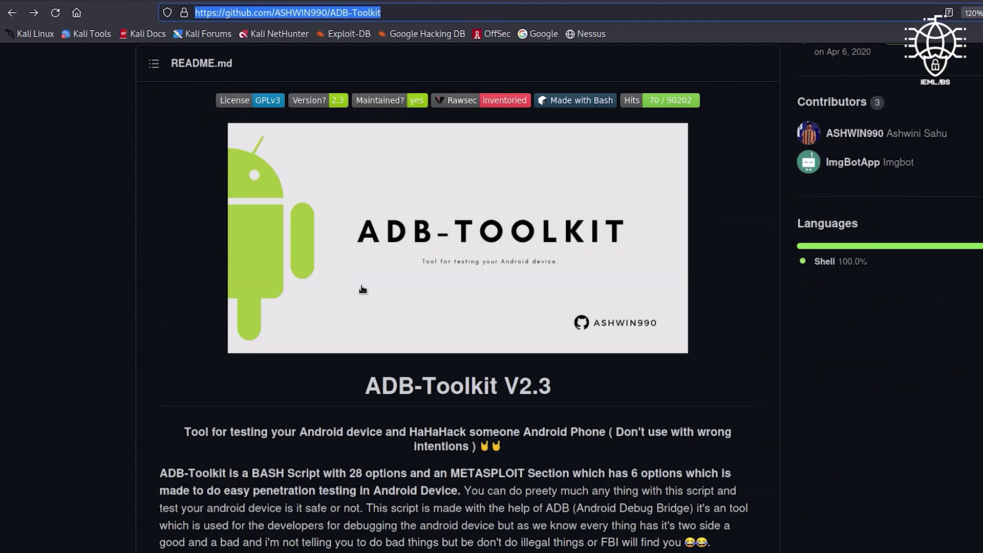
pyautogui.scroll(-4, 360, 285)
pyautogui.scroll(-3, 361, 286)
pyautogui.scroll(-2, 323, 292)
pyautogui.scroll(-3, 269, 281)
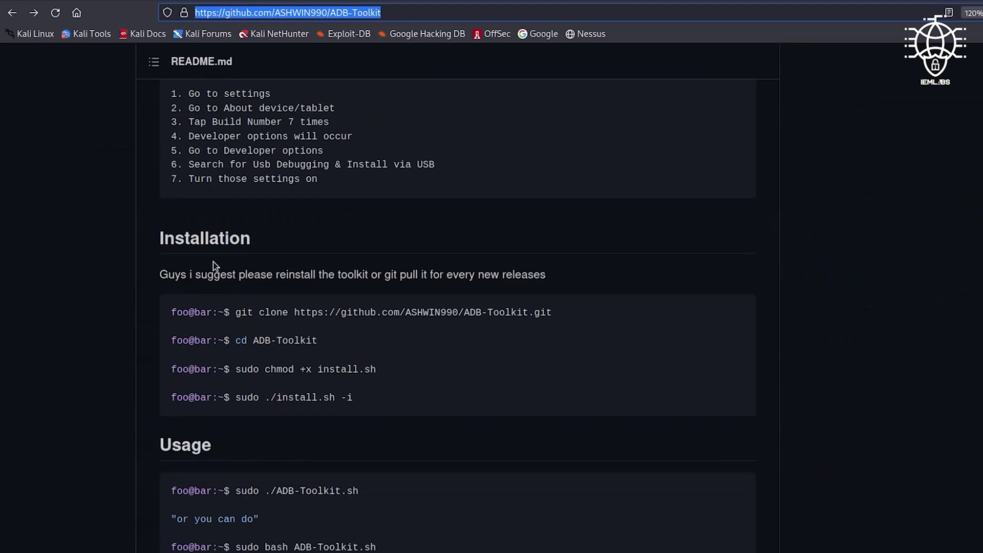
pyautogui.scroll(-2, 213, 269)
pyautogui.scroll(3, 248, 297)
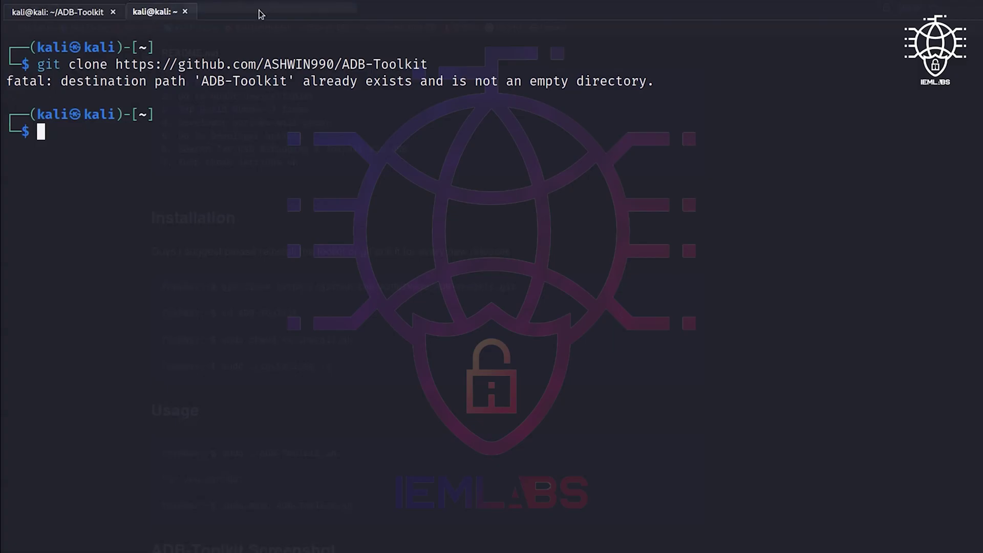
pyautogui.write('cd A')
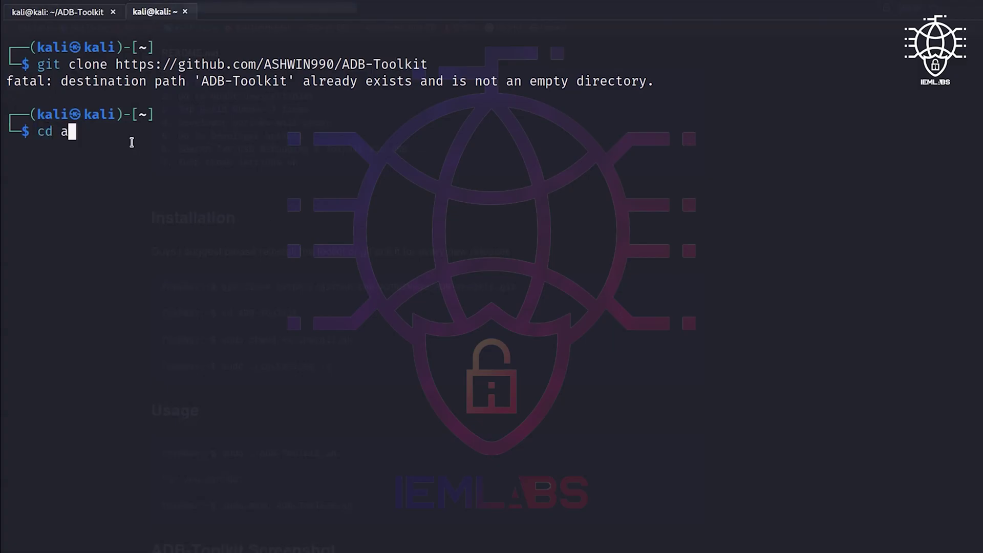
pyautogui.write('D')
# Step: Change into the ADB-Toolkit directory and erase the pasted sudo ./install.sh -i command
pyautogui.press('Tab')
pyautogui.press('Return')
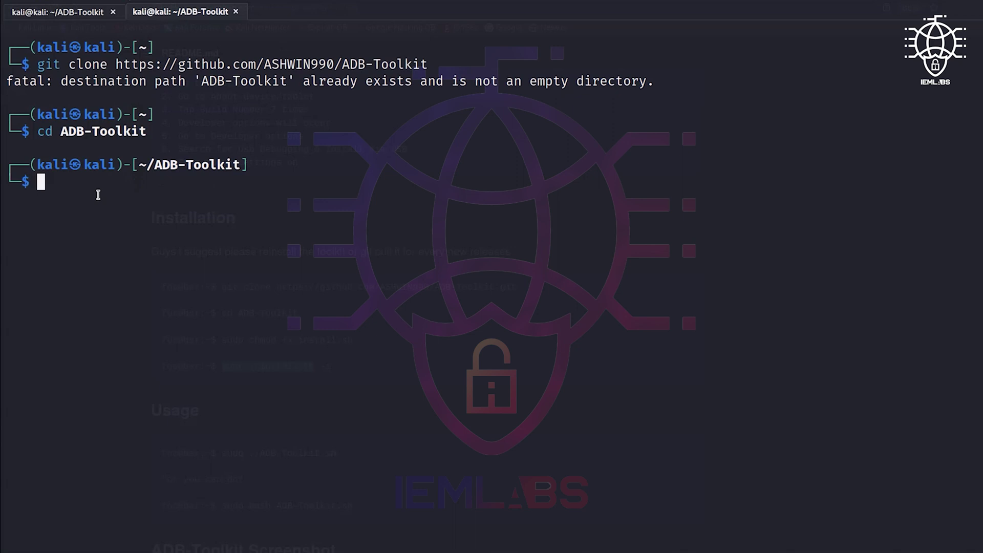
pyautogui.write('sudo ./install.sh -i')
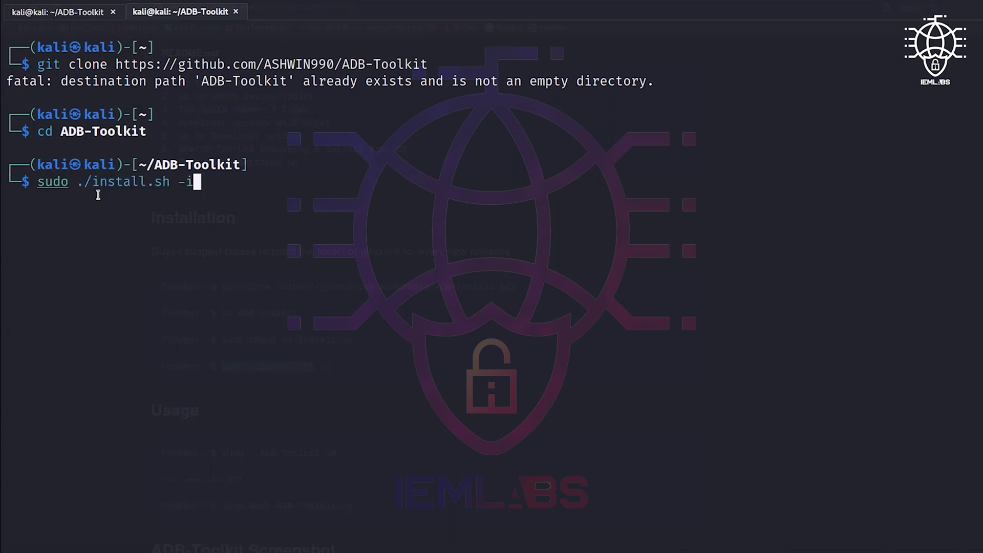
pyautogui.press('BackSpace')
pyautogui.press('BackSpace')
pyautogui.press('BackSpace')
pyautogui.press('BackSpace')
pyautogui.press('BackSpace')
pyautogui.press('BackSpace')
pyautogui.press('BackSpace')
pyautogui.press('BackSpace')
pyautogui.press('BackSpace')
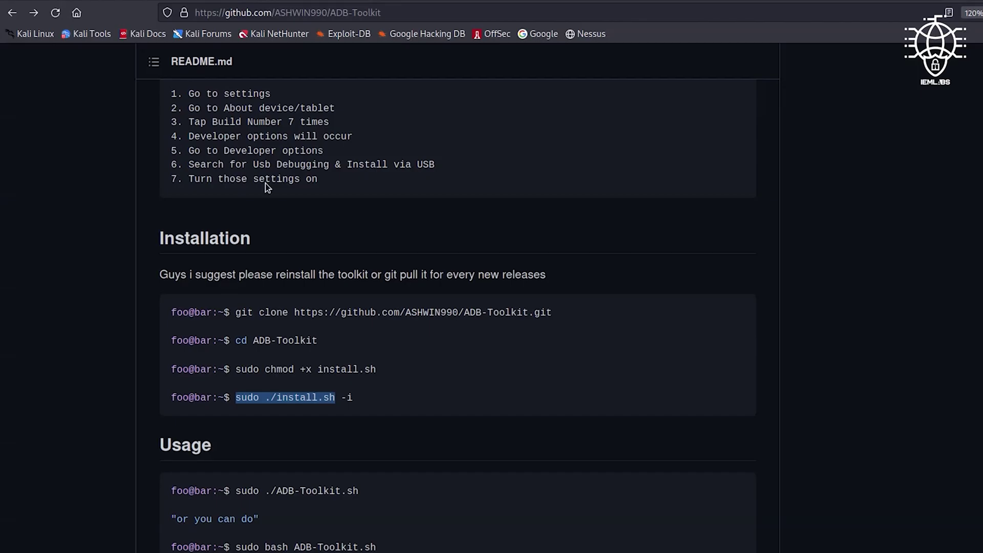
pyautogui.scroll(-3, 273, 397)
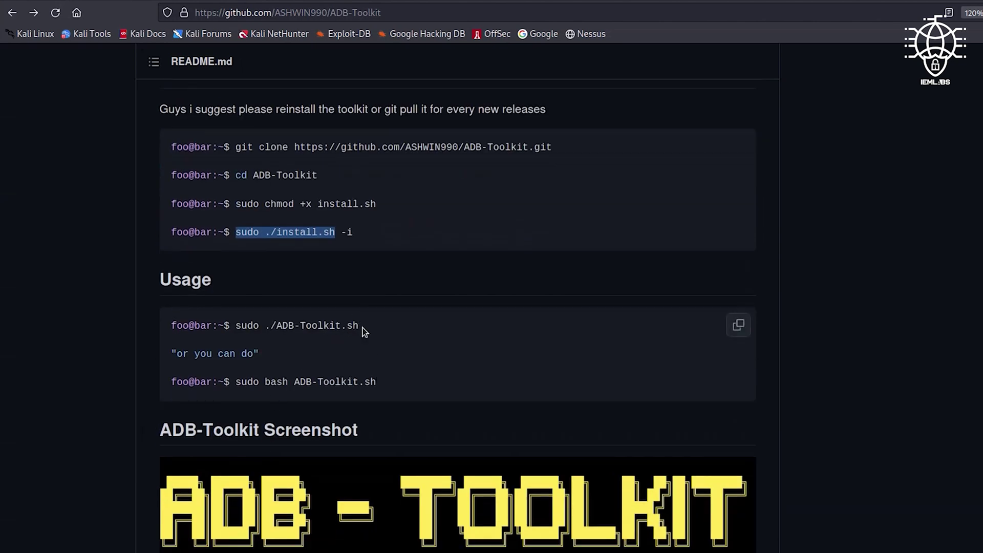
# Step: Highlight ./ADB-Toolkit.sh on the sudo line in the README's Usage section
pyautogui.moveTo(359, 325); pyautogui.dragTo(236, 326)
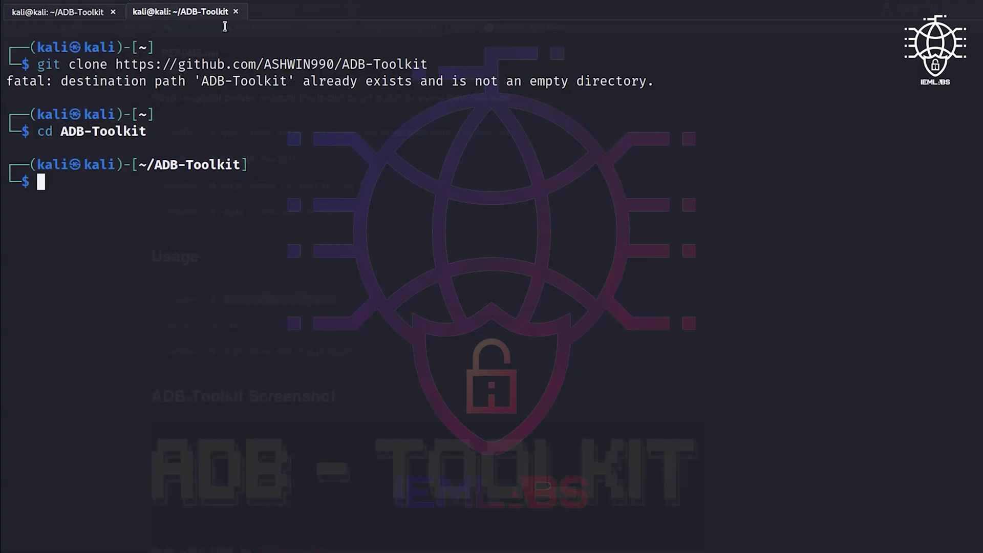
# Step: Run sudo ./ADB-Toolkit.sh, confirm the ADB server restart, and pick option 1 to list devices
pyautogui.write('sudo ./ADB-Toolkit.sh')
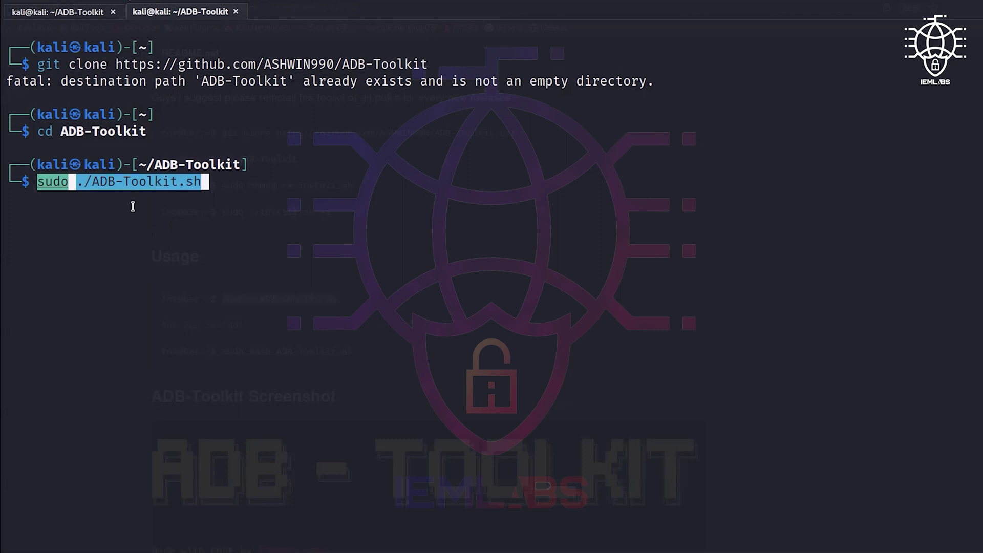
pyautogui.press('Return')
pyautogui.press('Return')
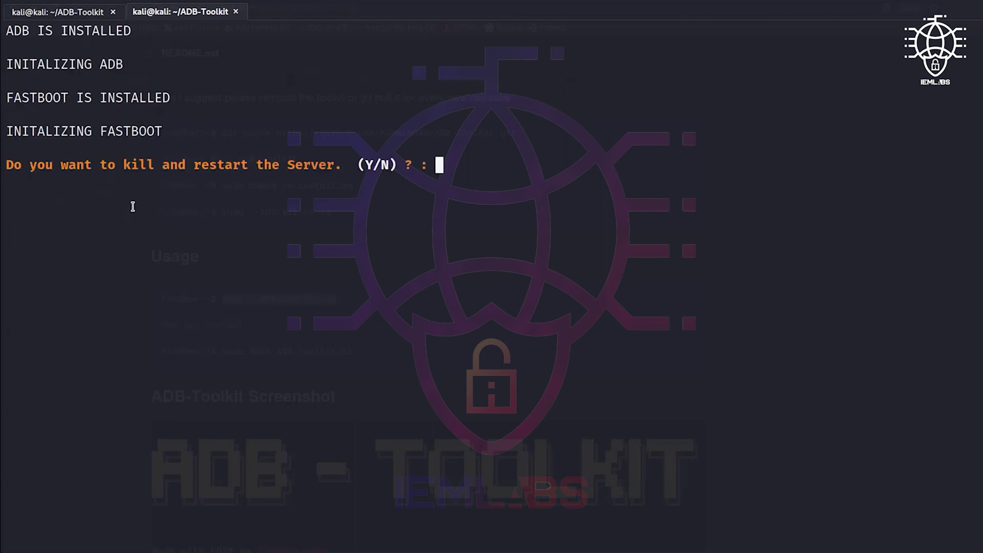
pyautogui.write('y')
pyautogui.press('Return')
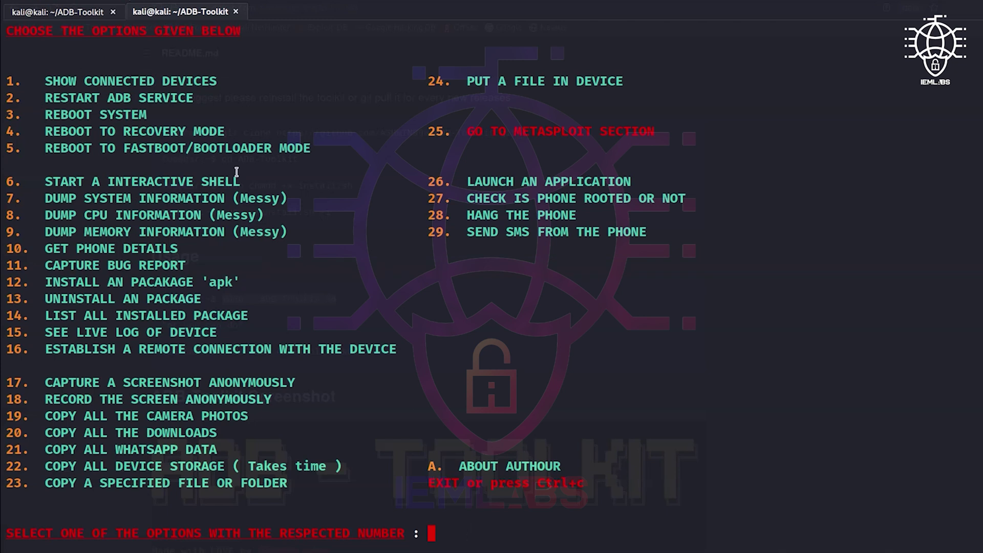
pyautogui.press('Escape')
pyautogui.press('BackSpace')
pyautogui.write('1')
pyautogui.press('Return')
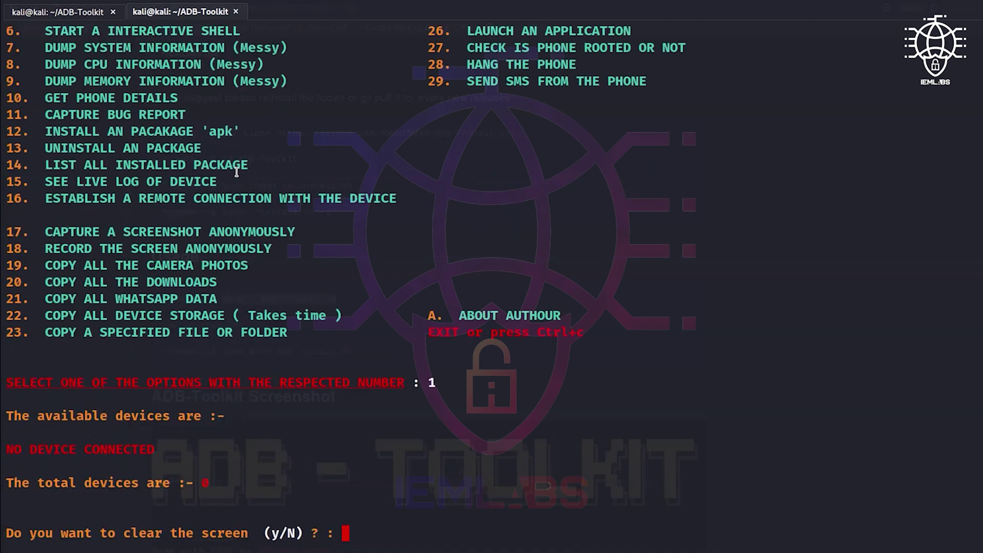